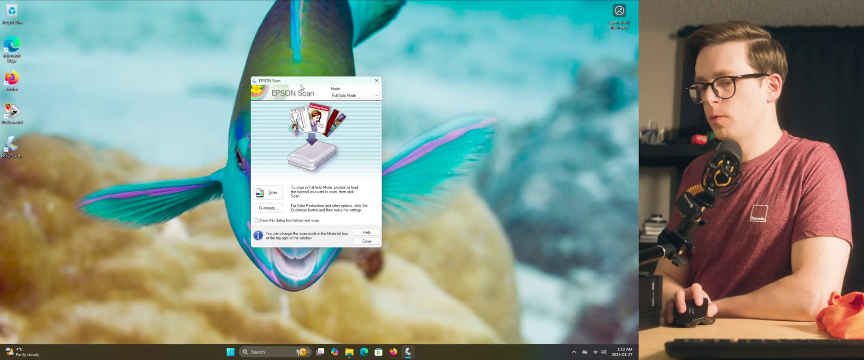
Switch to Professional Mode and set the document type to Film with the film type Color Negative Film
click(333, 95)
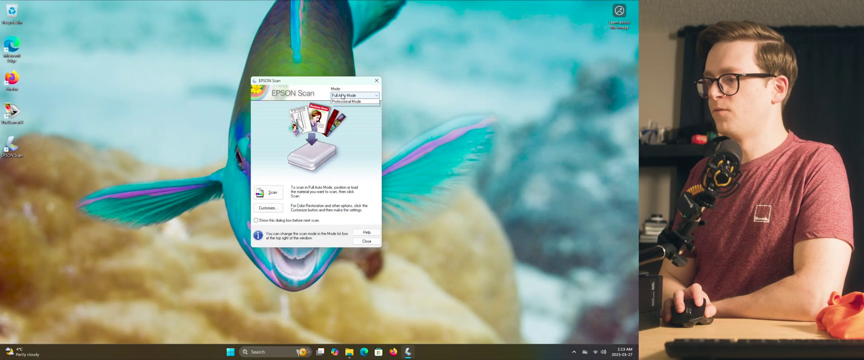
click(344, 114)
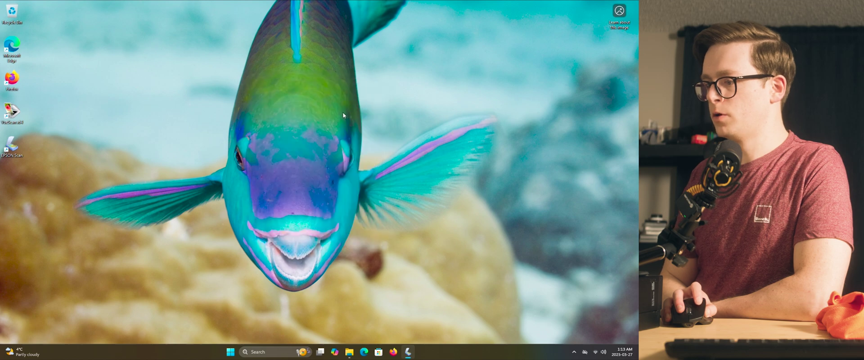
click(338, 110)
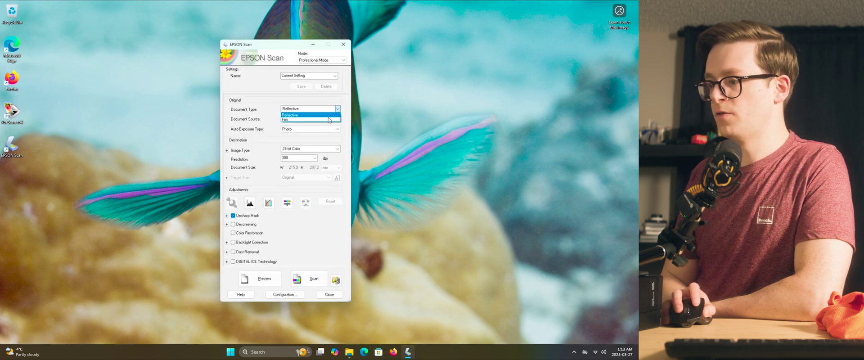
click(332, 118)
click(334, 119)
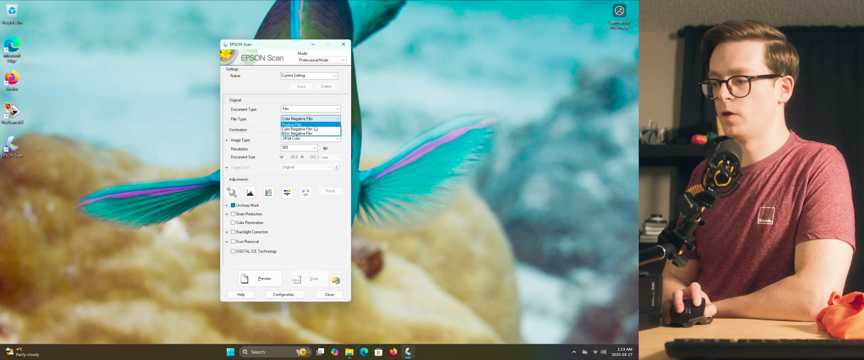
click(315, 129)
Set the image type to 48-bit Color and the scan resolution to 3200 dpi
click(317, 139)
click(318, 144)
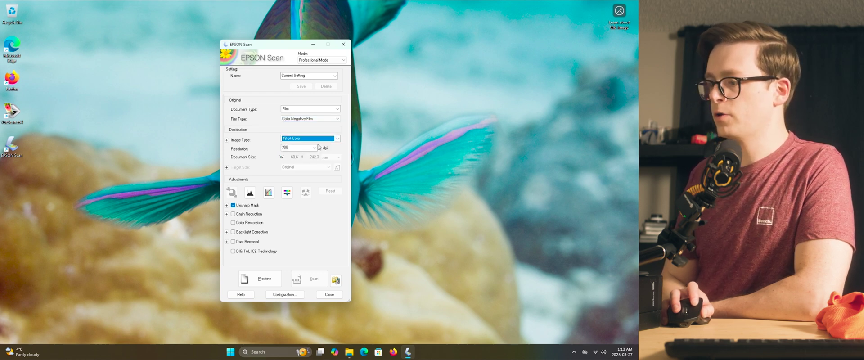
click(315, 147)
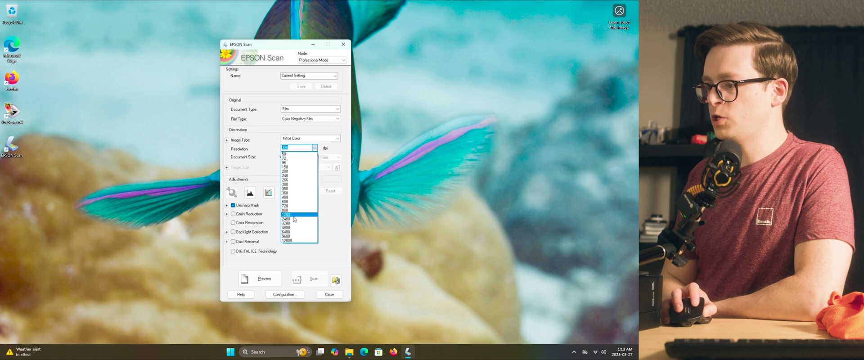
click(294, 223)
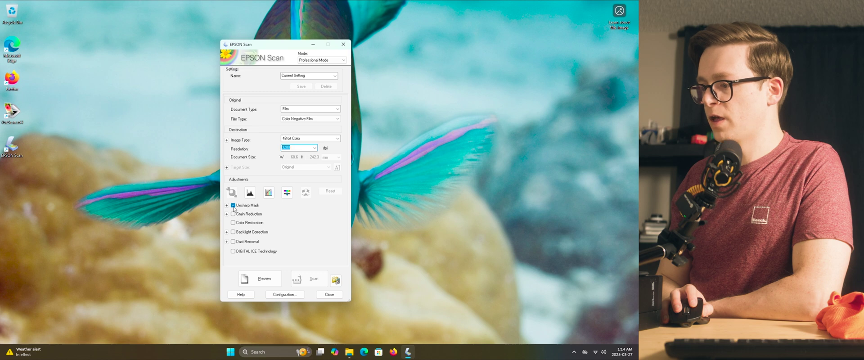
Enable DIGITAL ICE Technology and run a preview of the film negatives
click(233, 252)
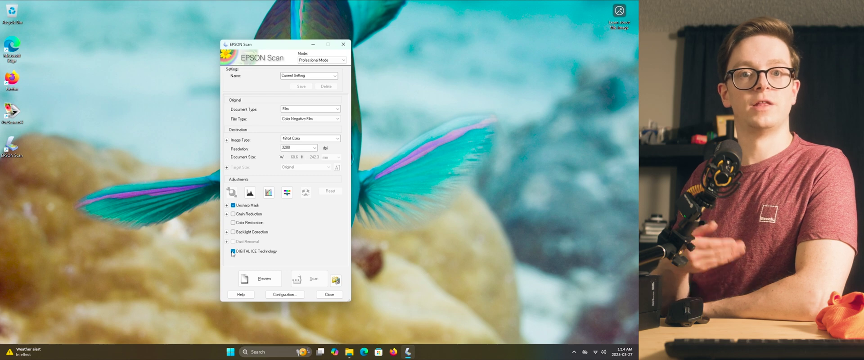
click(264, 279)
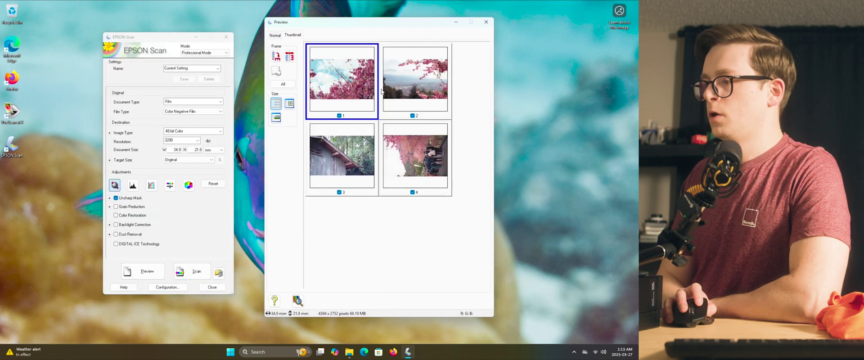
Check the previewed film frames and mirror frame 1 horizontally
click(402, 90)
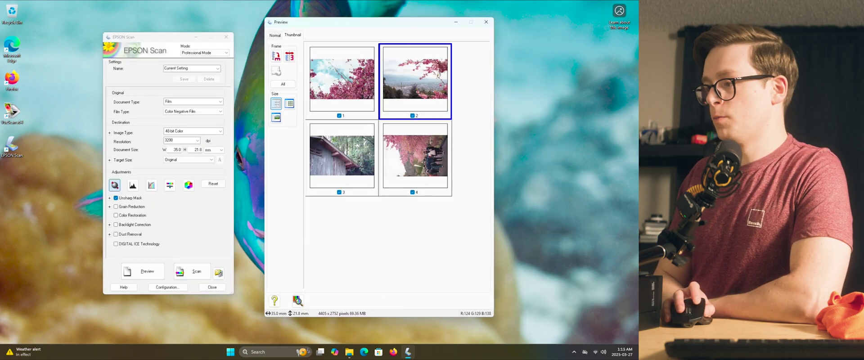
click(403, 140)
click(346, 151)
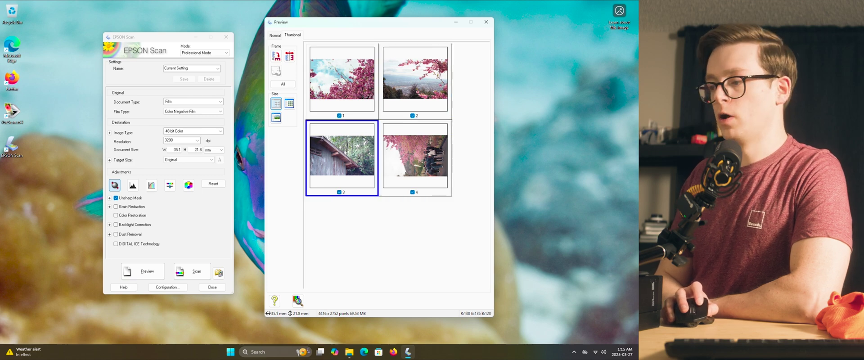
click(364, 115)
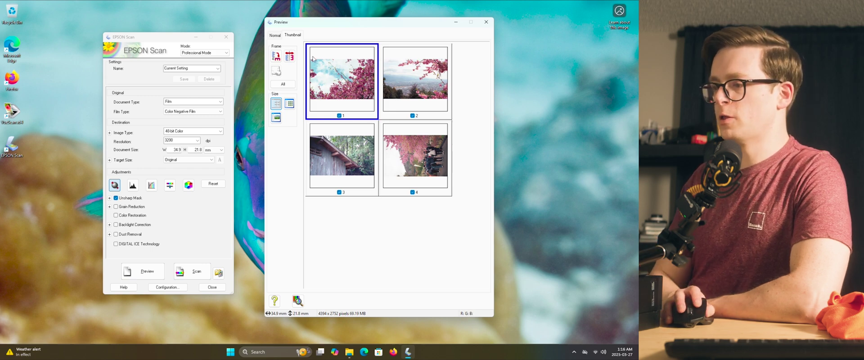
click(292, 59)
Mirror frames 2, 3 and 4 horizontally and rotate frame 4 so the people stand upright
click(418, 88)
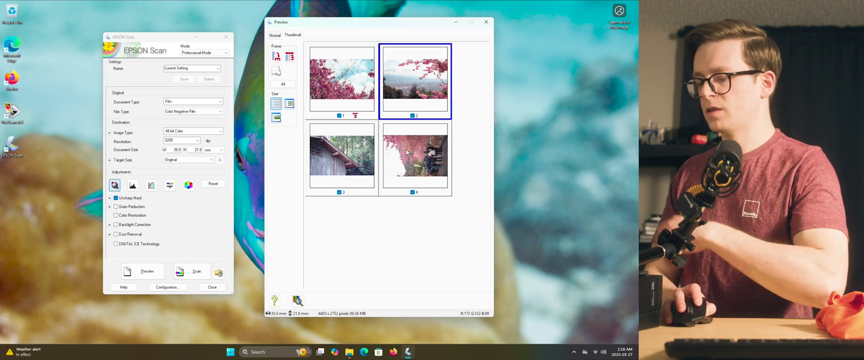
click(382, 128)
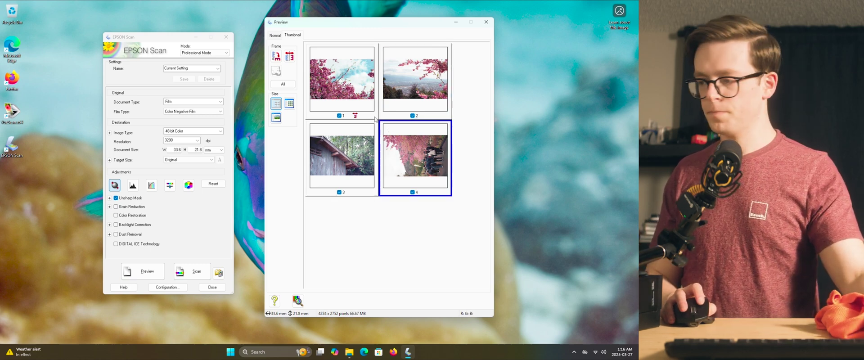
ctrl+click(414, 81)
ctrl+click(343, 158)
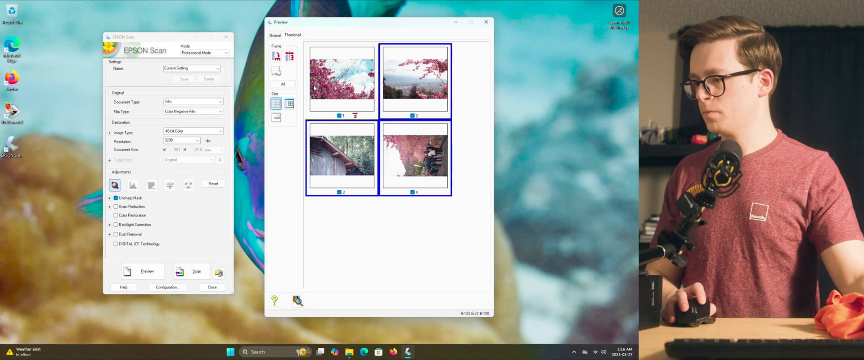
click(293, 61)
click(402, 155)
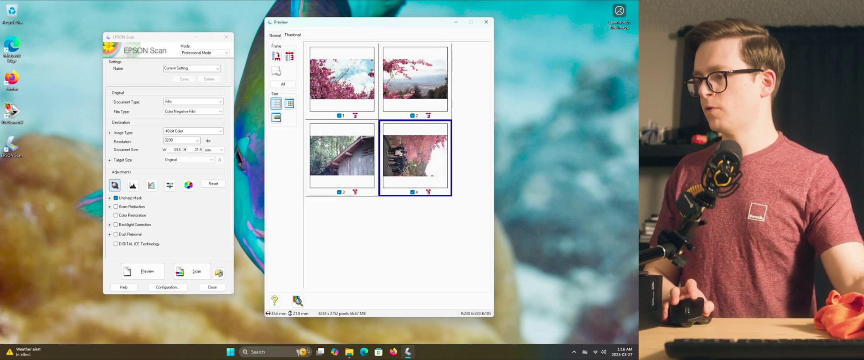
click(278, 59)
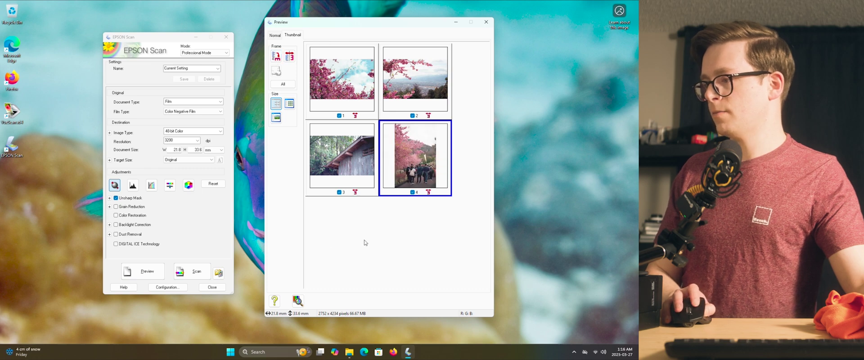
Set the image format in the file save settings to JPEG (*.jpg)
click(219, 273)
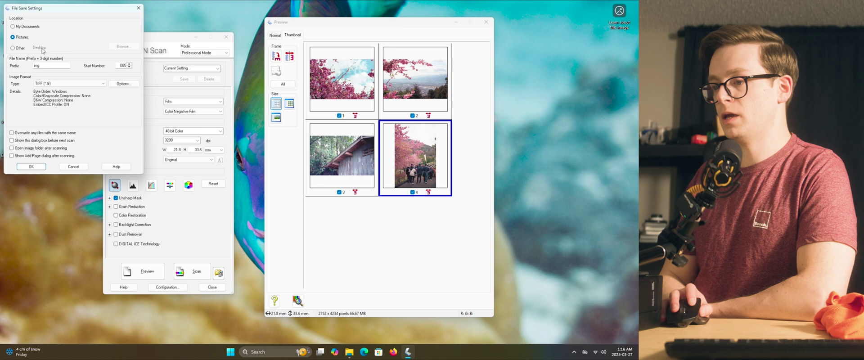
click(42, 83)
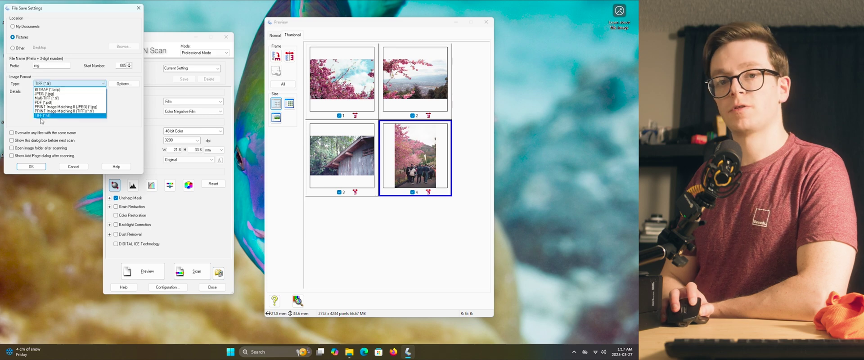
click(52, 93)
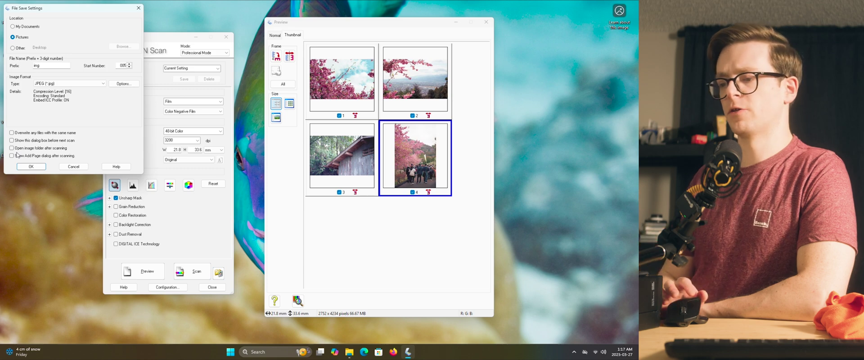
click(29, 166)
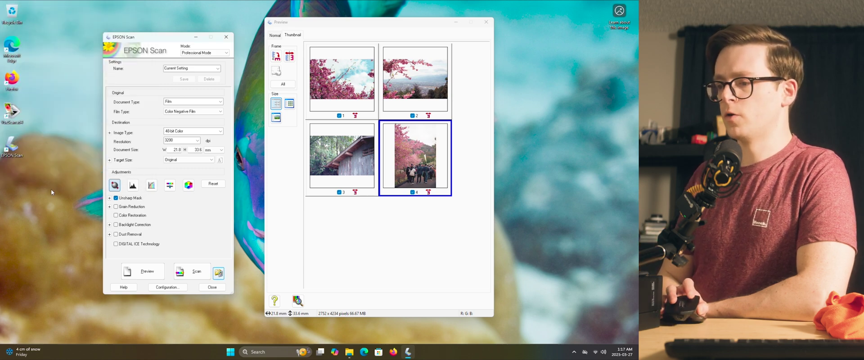
Scan all four selected frames with DIGITAL ICE Technology enabled
click(335, 108)
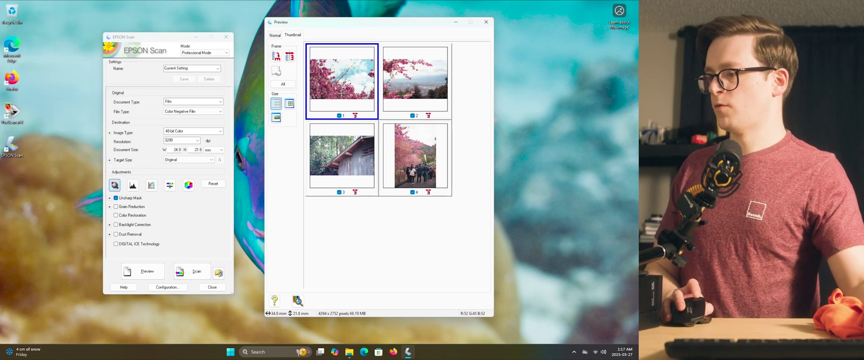
ctrl+click(400, 92)
ctrl+click(363, 145)
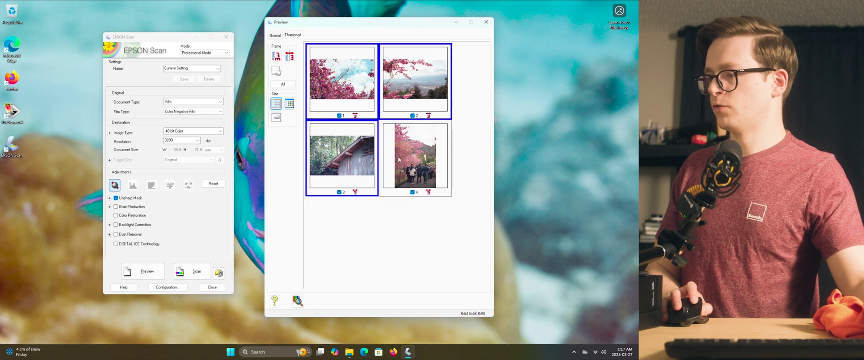
ctrl+click(398, 156)
click(136, 245)
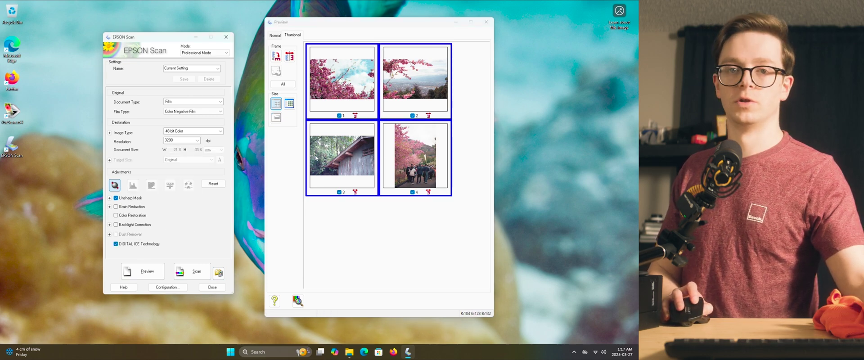
click(194, 274)
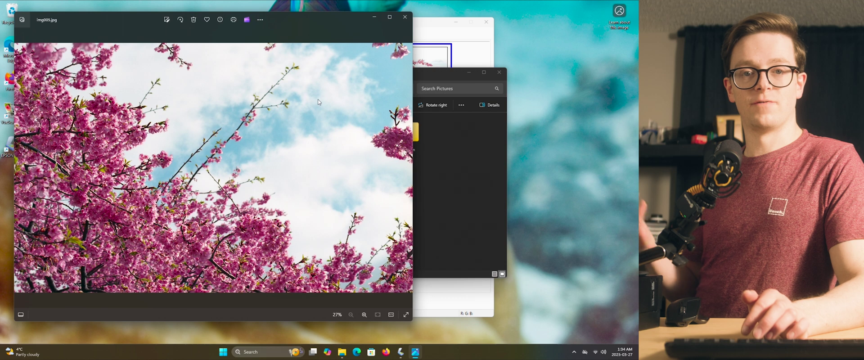
Review the scanned images from img005 onward, then close the photo viewer and EPSON Scan
key(Right)
key(Right)
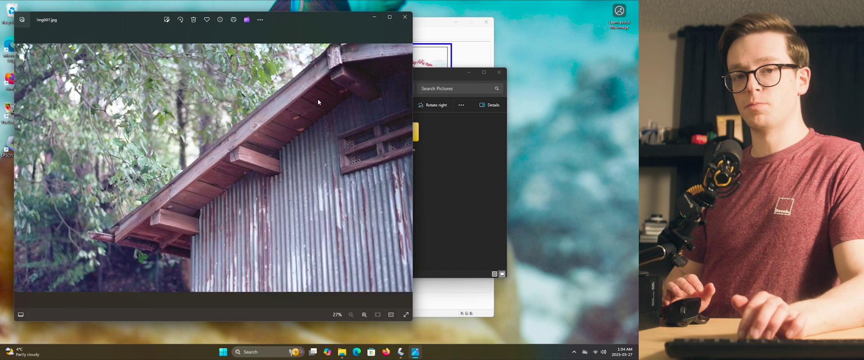
key(Right)
click(404, 17)
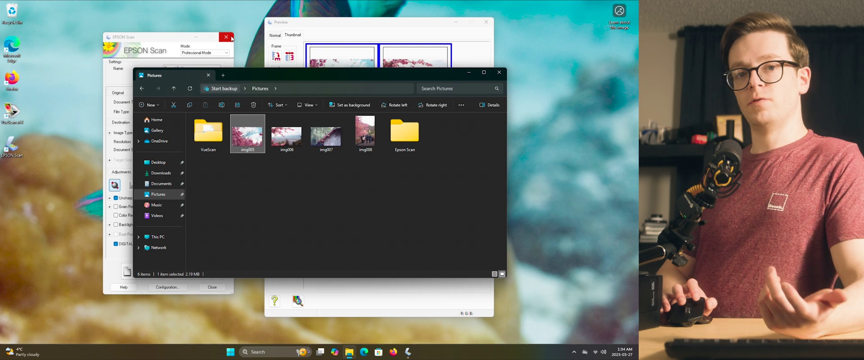
click(232, 46)
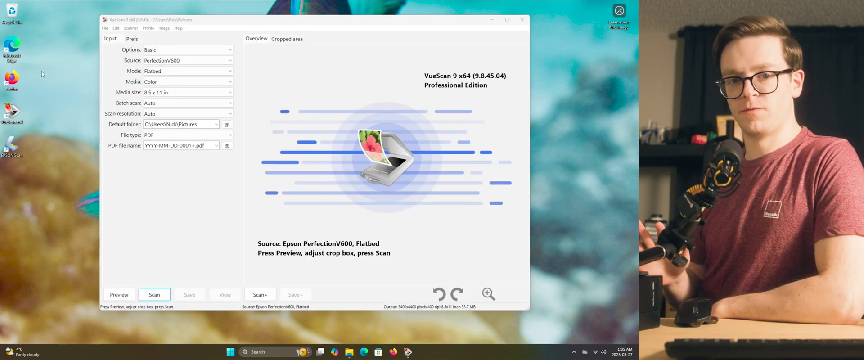
In VueScan, set the options level to Professional and the scan mode to Transparency
click(166, 50)
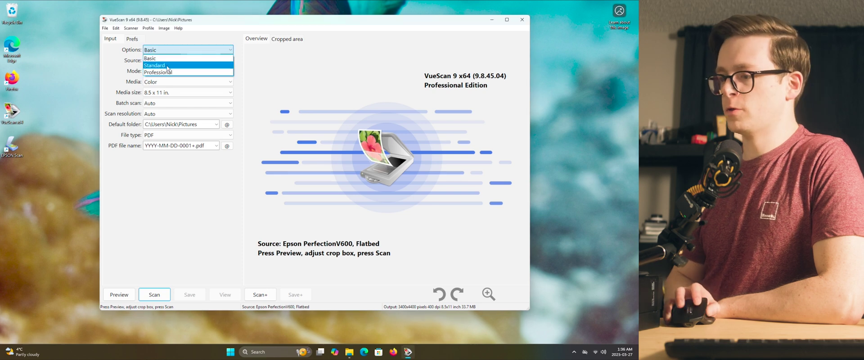
click(166, 72)
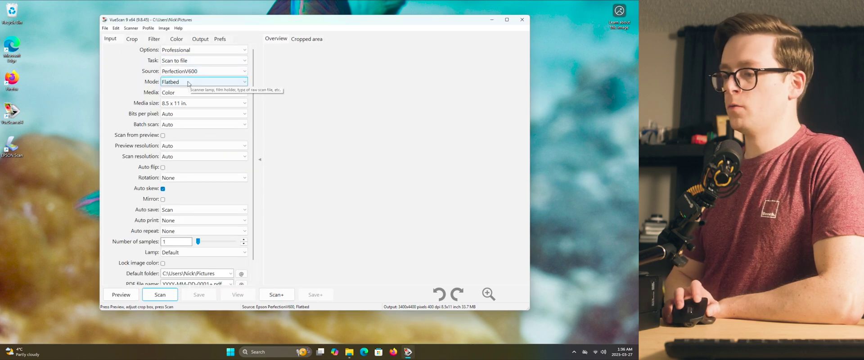
click(189, 82)
click(181, 96)
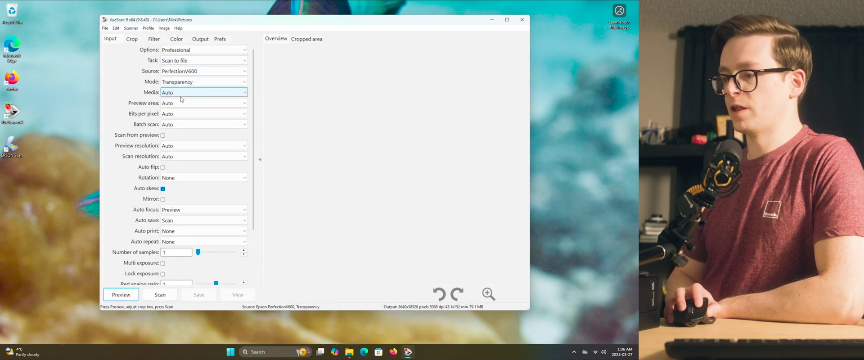
Set the media to Color negative and the bits per pixel to 48 bit RGB
click(185, 93)
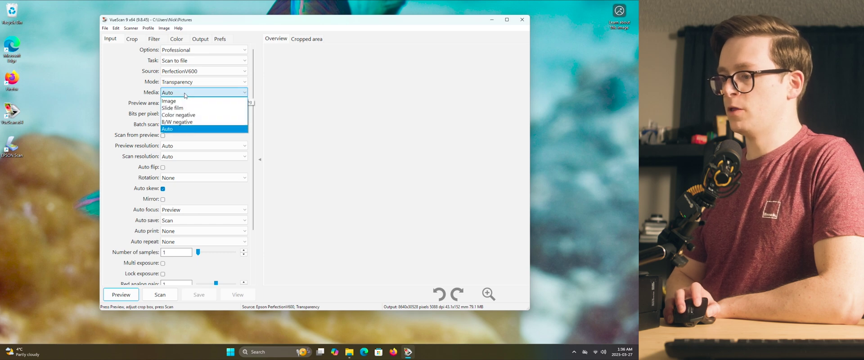
click(182, 115)
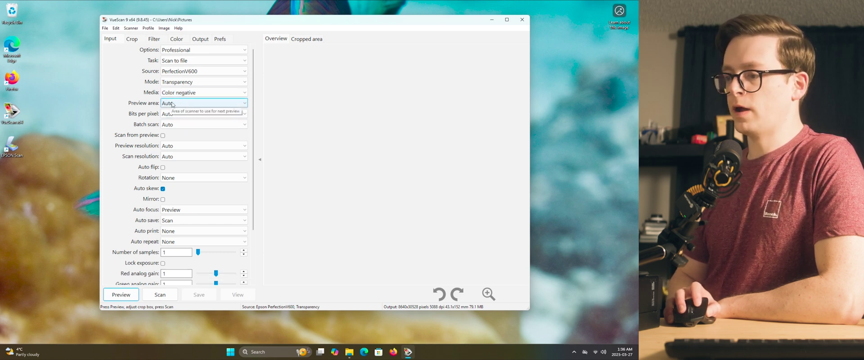
click(175, 115)
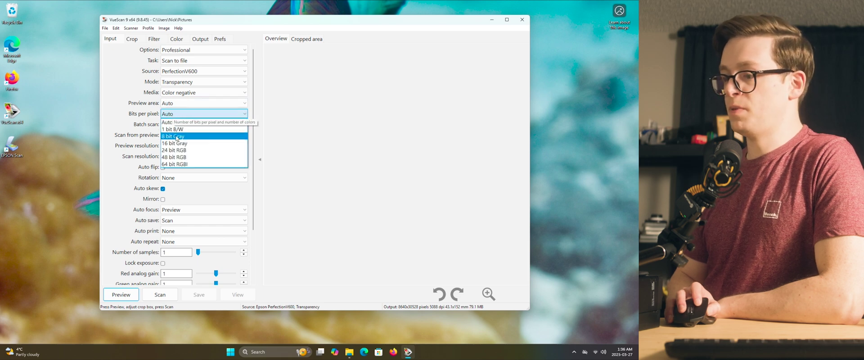
click(178, 157)
Set the preview resolution to 400 dpi and the scan resolution to 3200 dpi
scroll(179, 134, down, 1)
click(180, 113)
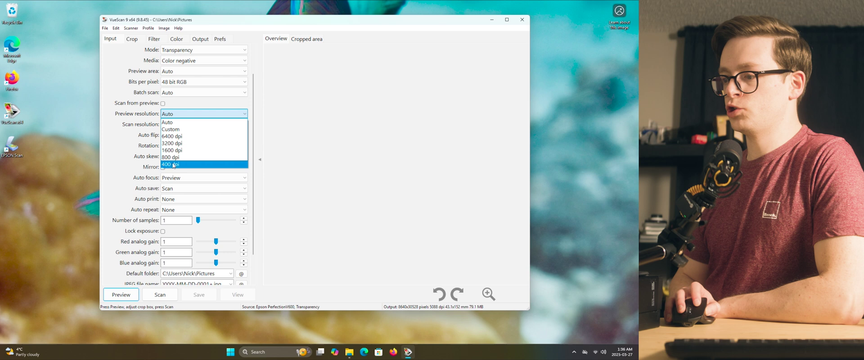
click(174, 165)
click(171, 126)
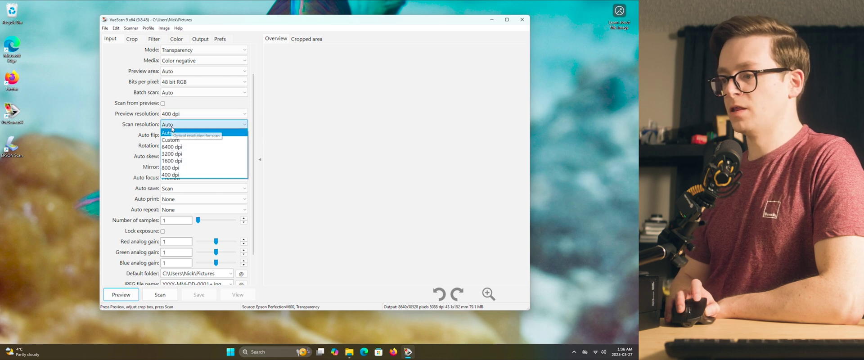
click(174, 155)
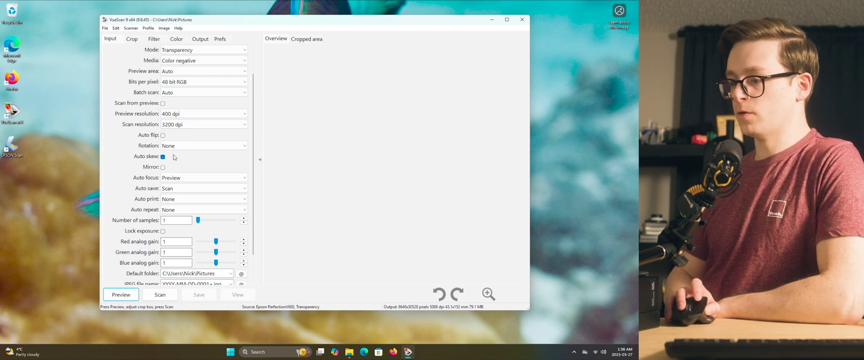
Check the infrared clean filter setting and set the color balance to Auto levels
click(154, 38)
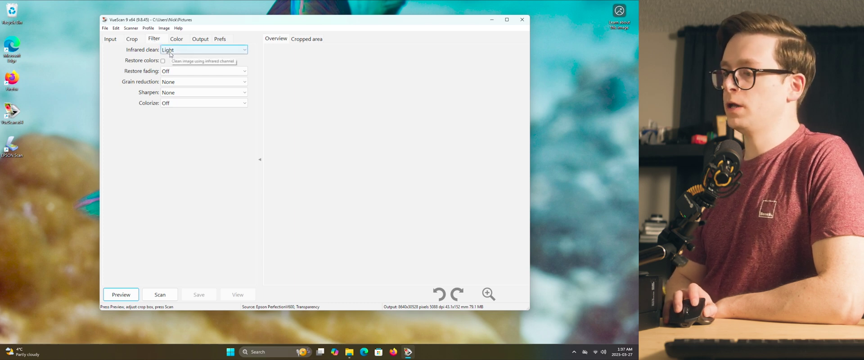
click(182, 38)
click(182, 50)
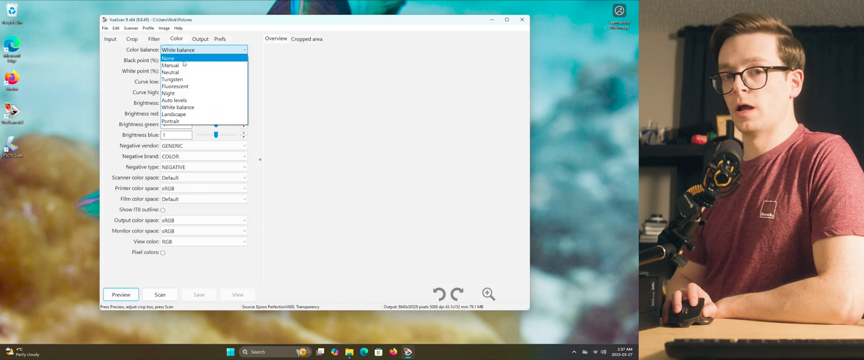
click(184, 92)
Choose the film profile with negative vendor KODAK, brand EKTAR and type 100 Gen 2
click(145, 147)
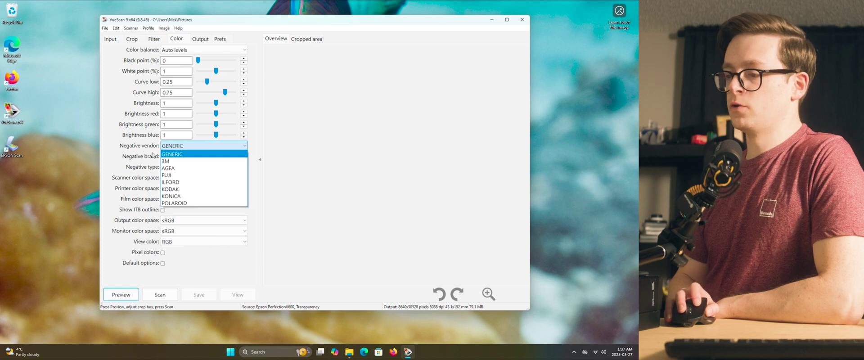
click(174, 189)
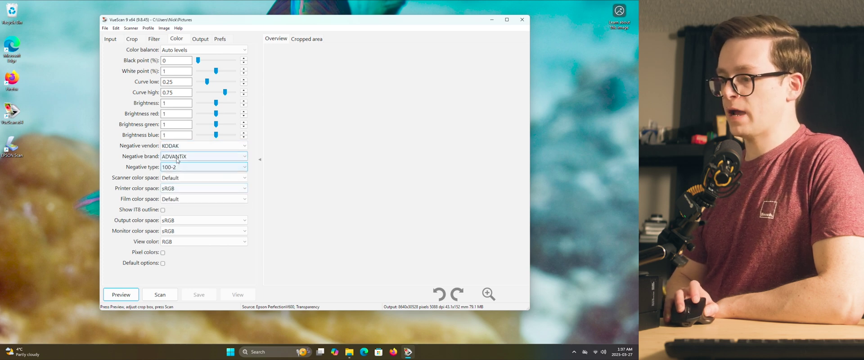
click(176, 159)
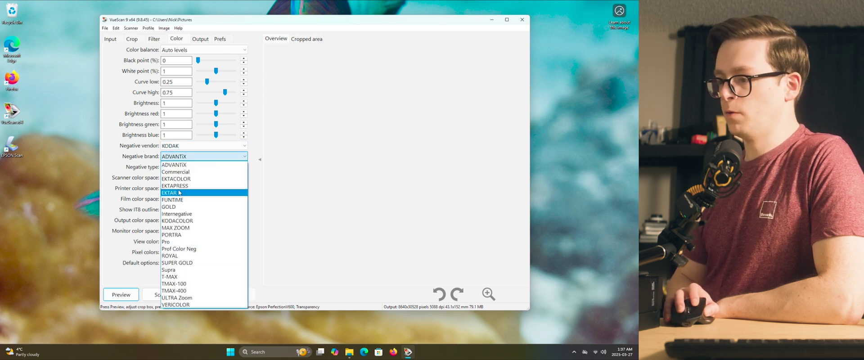
click(179, 192)
click(180, 167)
click(182, 184)
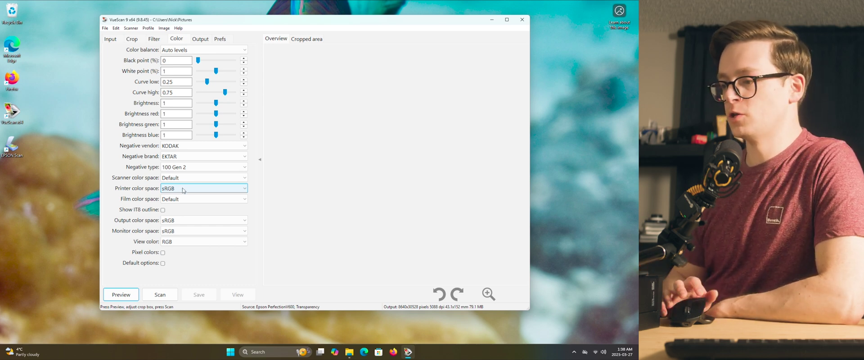
Switch the output from JPEG to TIFF with the 48 bit RGB file type, and preview the film
key(ctrl+Tab)
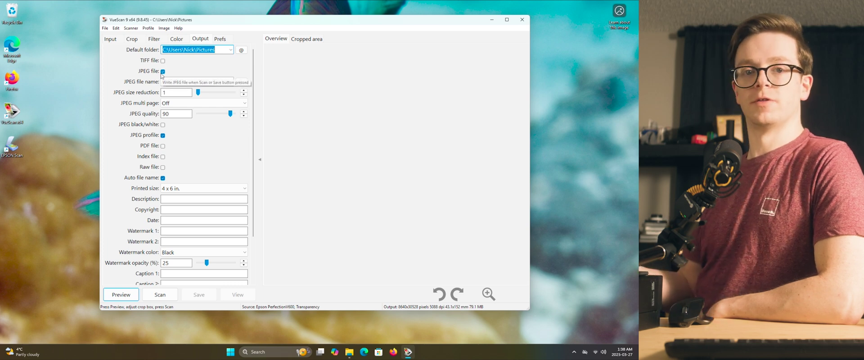
click(162, 61)
click(162, 146)
click(185, 103)
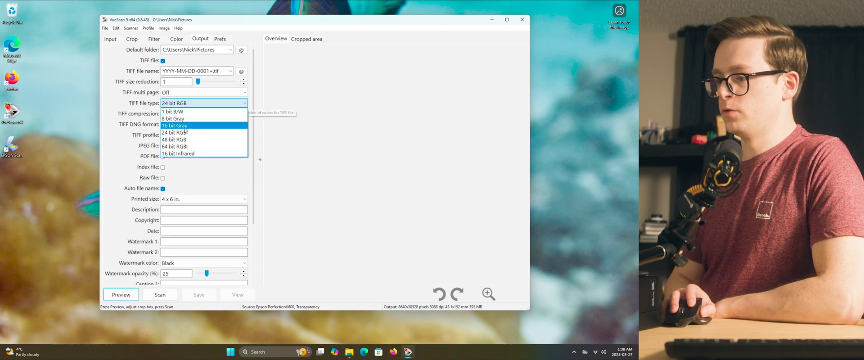
click(185, 137)
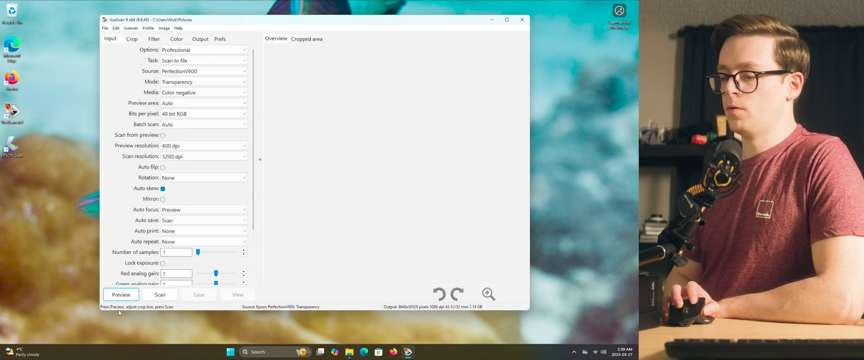
click(118, 296)
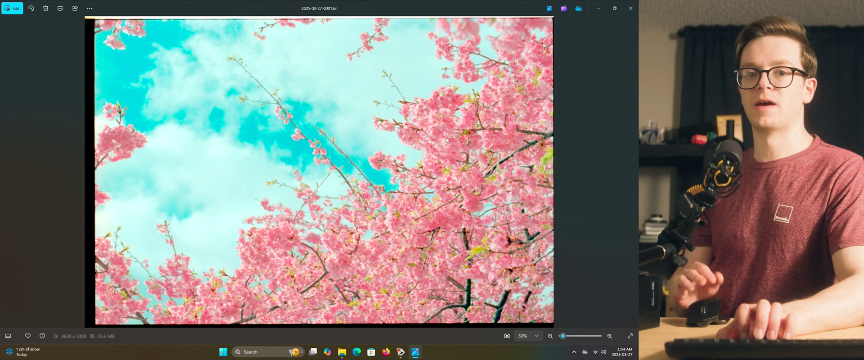
Review the scanned TIFF images from 2025-03-27-0001.tif onward in the photo viewer
key(Right)
key(Right)
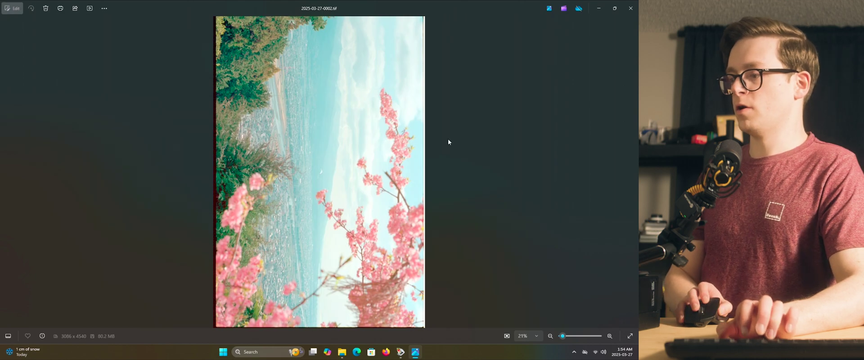
key(Left)
key(Left)
key(Left)
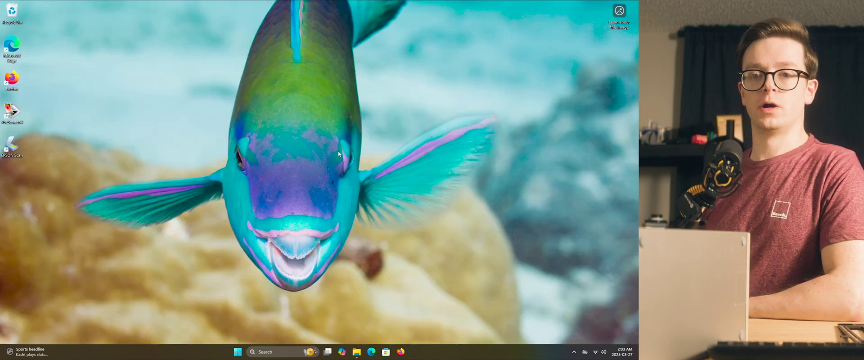
In Device Manager, update the Nikon LS-40 imaging device with the Nikon LS-40 driver from the drivers available on the computer
key(super+x)
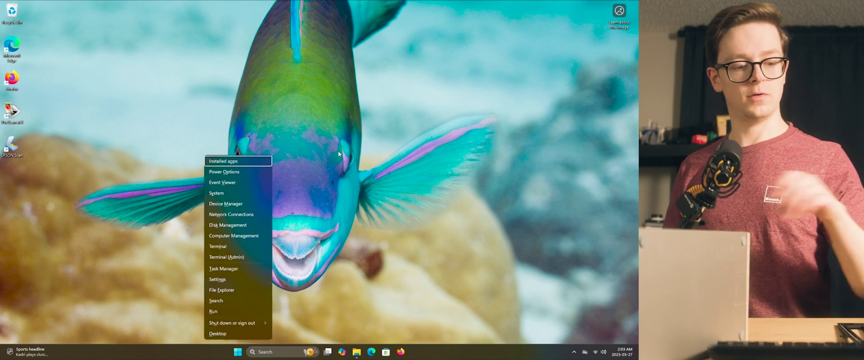
key(Escape)
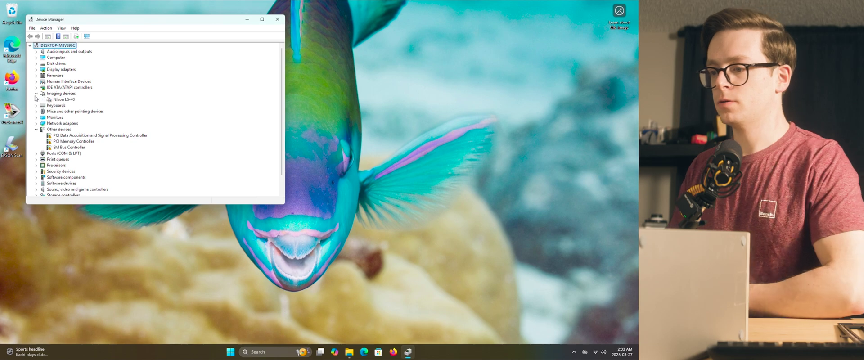
click(62, 100)
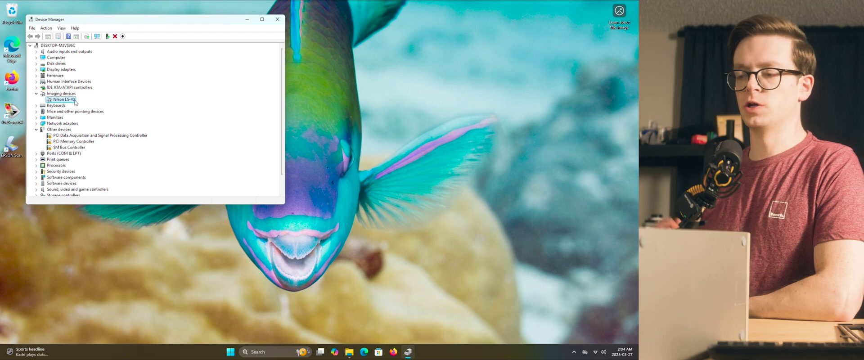
right_click(75, 102)
click(96, 105)
click(146, 136)
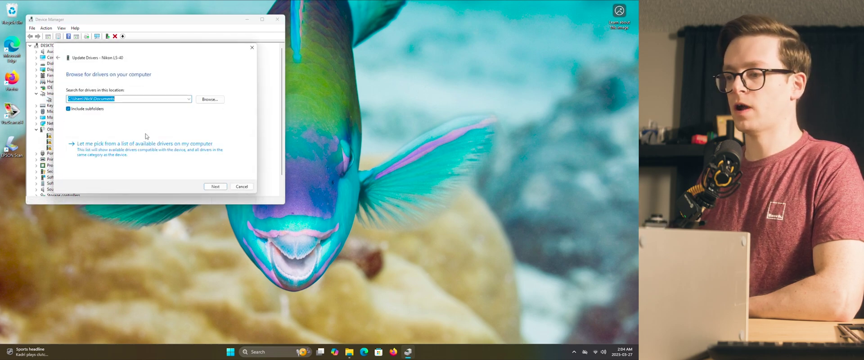
click(173, 149)
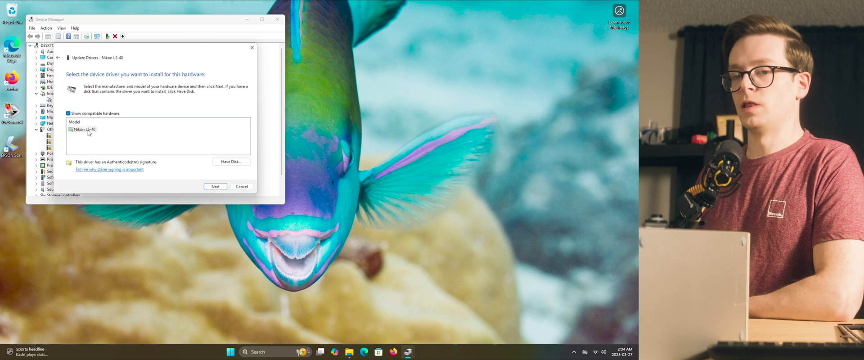
click(215, 187)
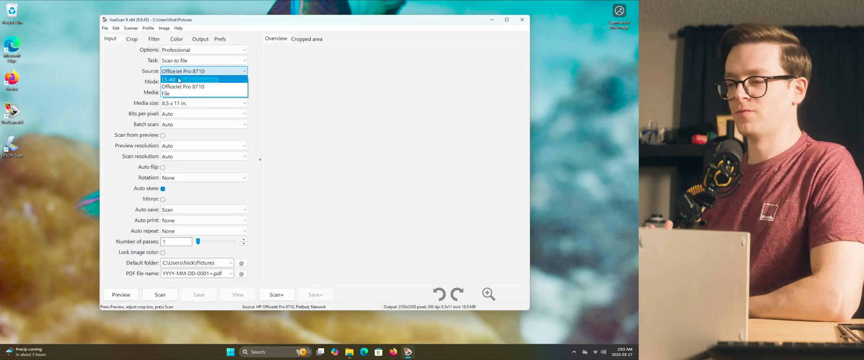
In VueScan, set the source to LS-40 and the bits per pixel to 48 bit RGB
click(179, 80)
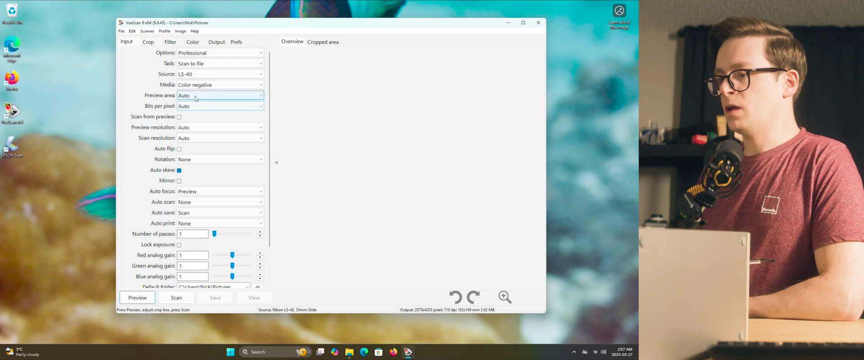
click(195, 96)
click(196, 97)
click(196, 107)
click(192, 147)
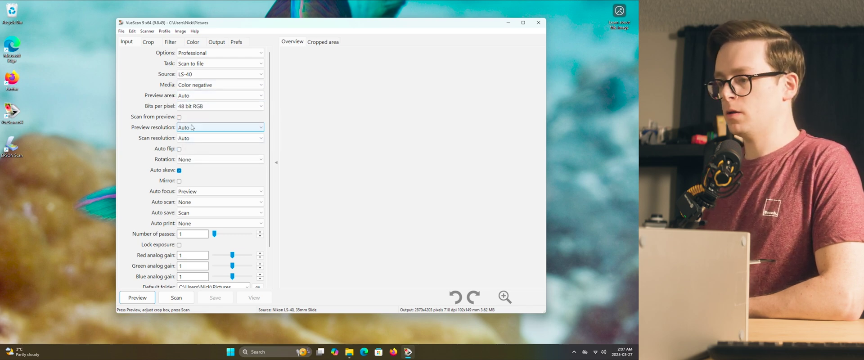
click(196, 106)
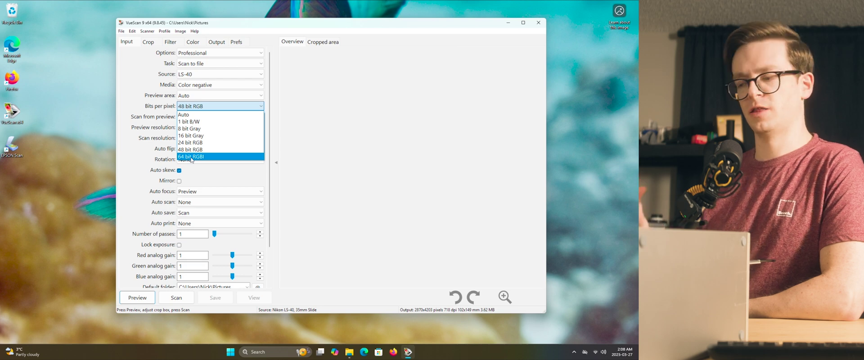
click(191, 149)
Set the preview resolution to 483 dpi and the scan resolution to 2900 dpi
click(198, 128)
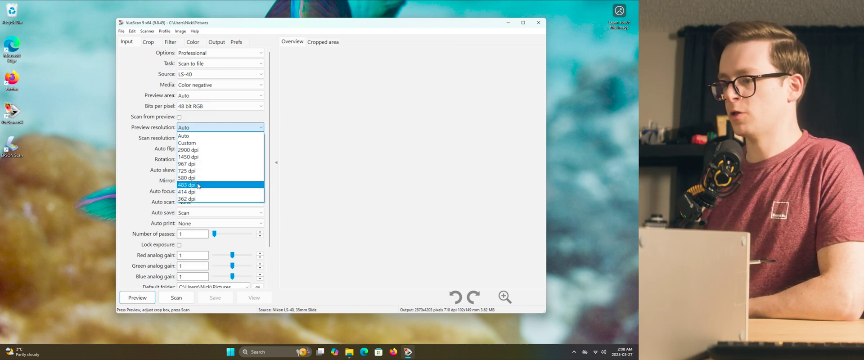
click(198, 185)
click(190, 140)
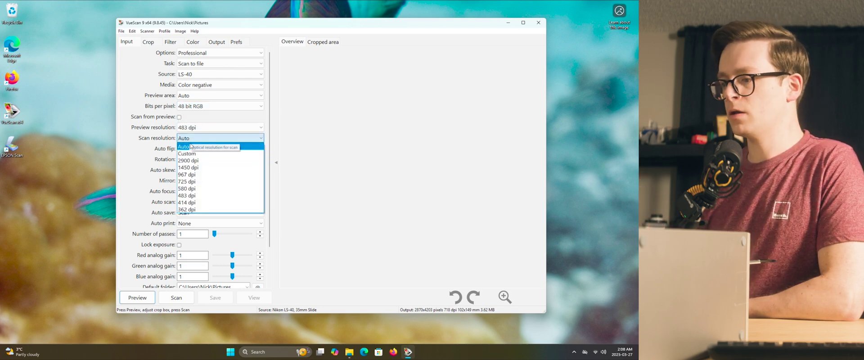
click(194, 161)
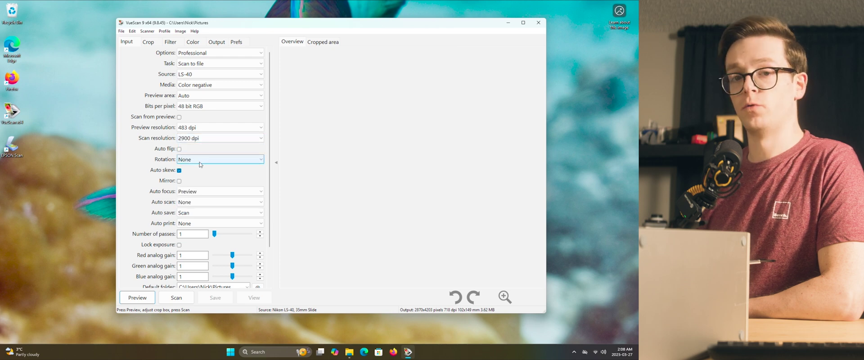
Set the crop size to Manual
key(ctrl+Tab)
click(203, 53)
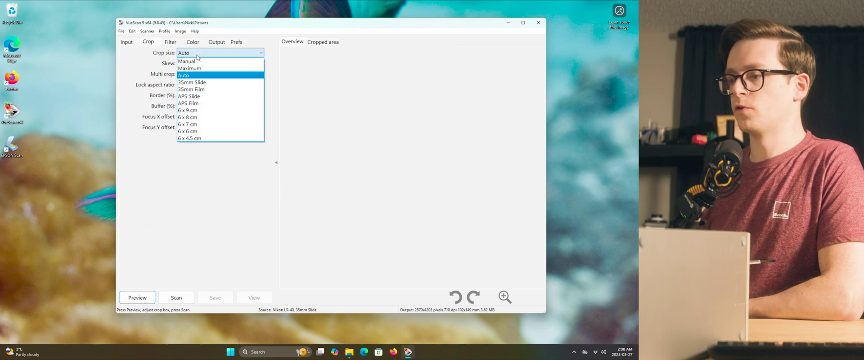
click(197, 62)
Check the infrared clean filter and change the color balance from White balance to Auto levels
key(ctrl+Tab)
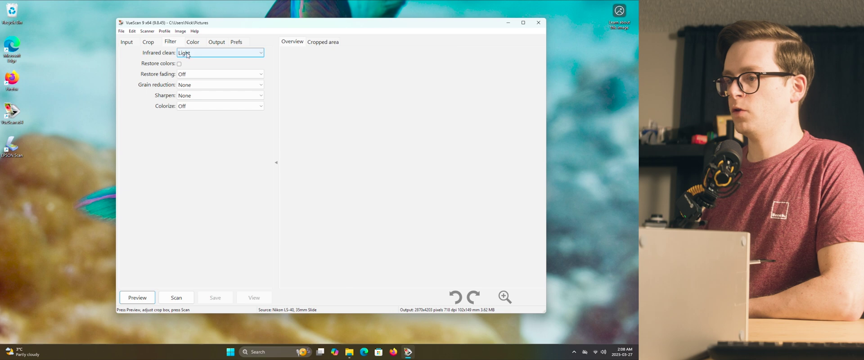
key(ctrl+Tab)
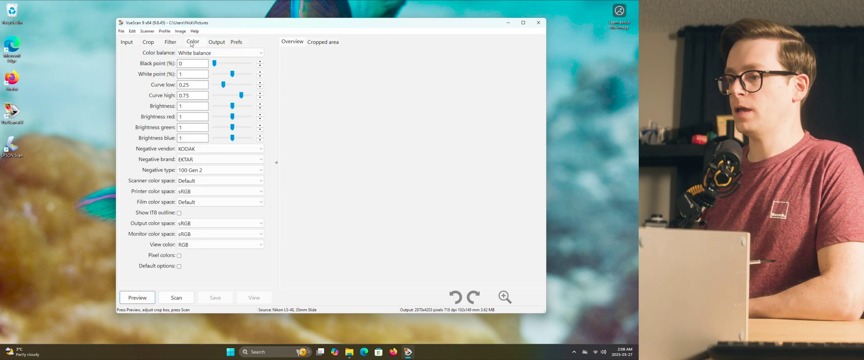
click(190, 53)
click(205, 104)
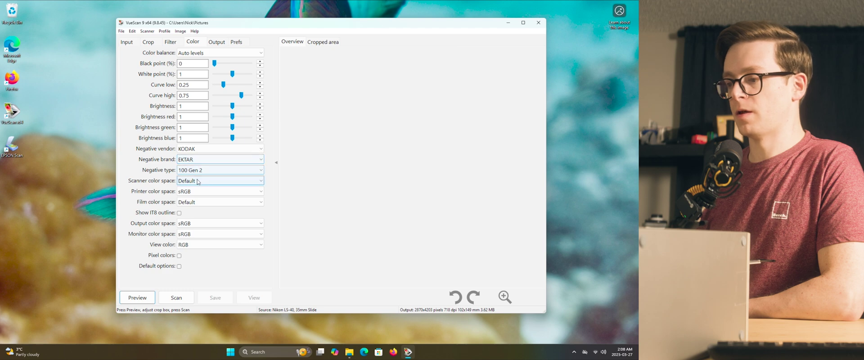
Turn off JPEG output, enable TIFF file output, and return to the input settings
key(ctrl+Tab)
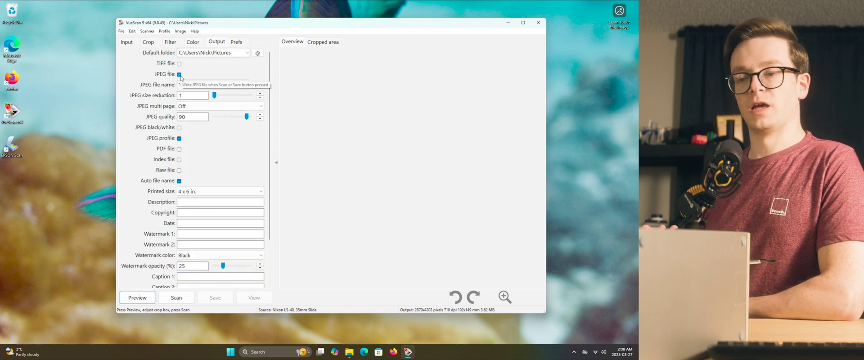
click(179, 75)
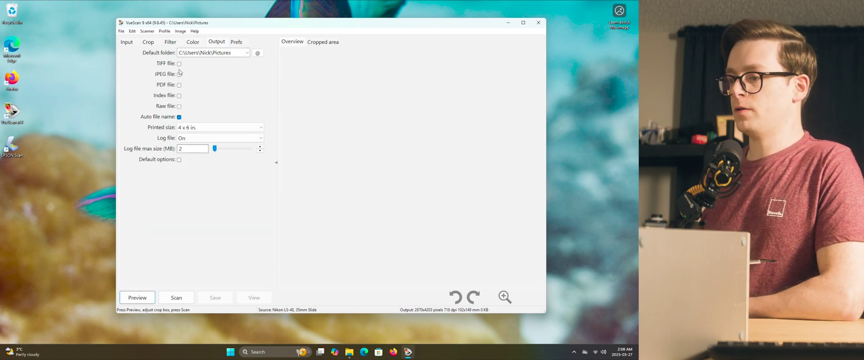
click(179, 64)
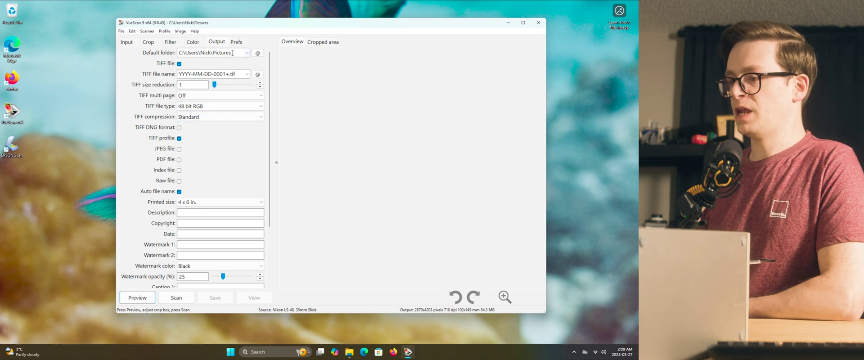
click(122, 43)
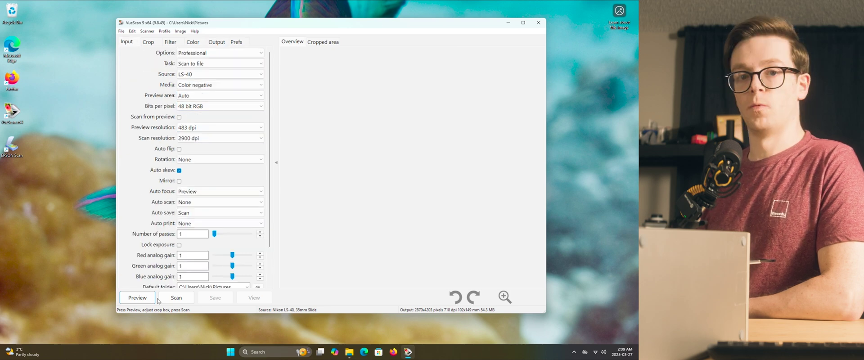
Scan the loaded cherry blossom negative to file and start a preview of the film
click(167, 299)
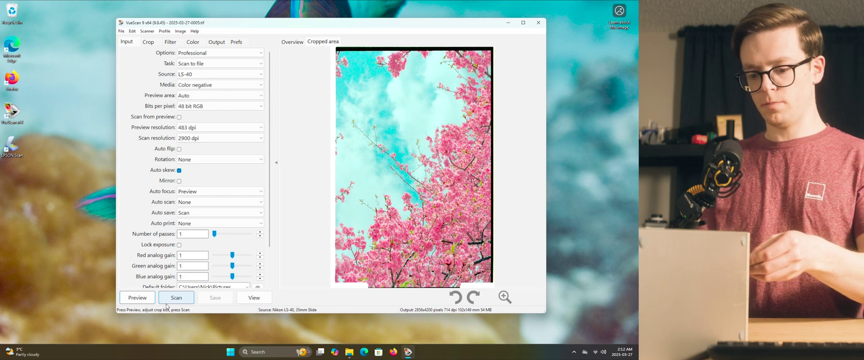
click(138, 298)
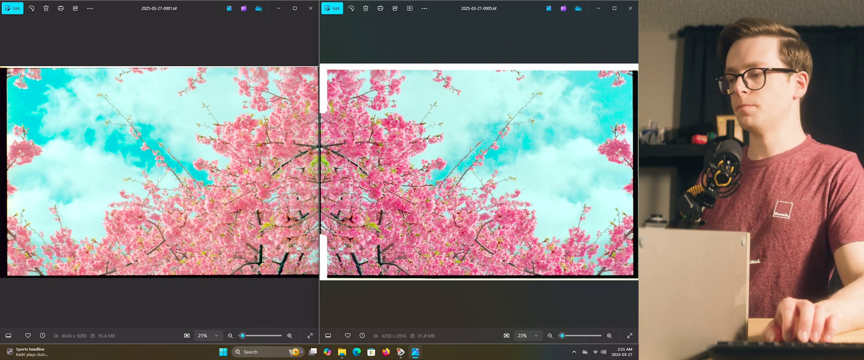
Switch to Photos and compare the blossom detail at high magnification in scans 2025-03-27-0001.tif and 2025-03-27-0005.tif
scroll(187, 173, up, 5)
drag(187, 173, 170, 189)
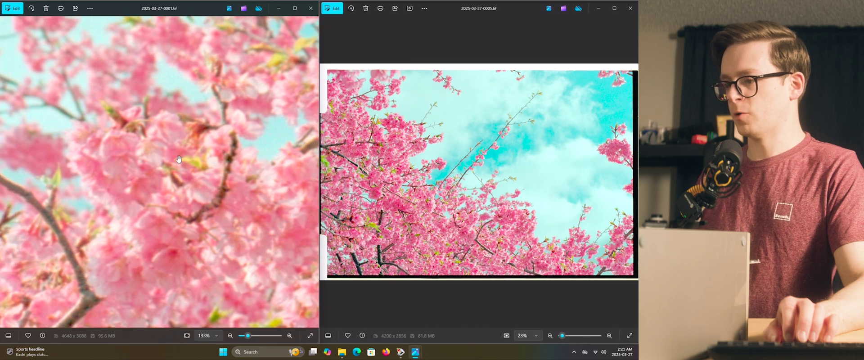
scroll(487, 213, up, 5)
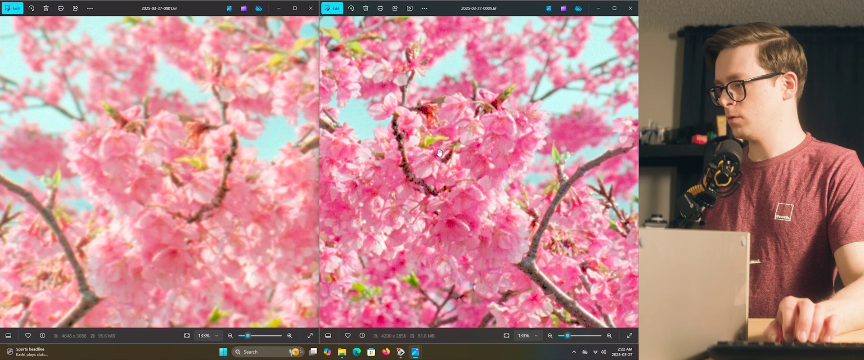
scroll(440, 153, up, 6)
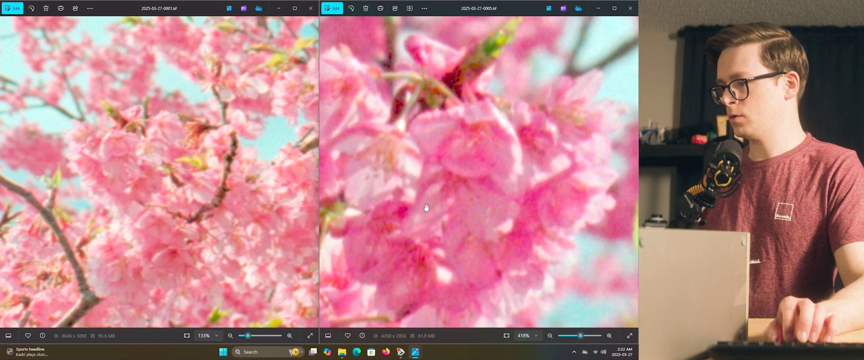
scroll(426, 207, down, 2)
scroll(202, 253, up, 4)
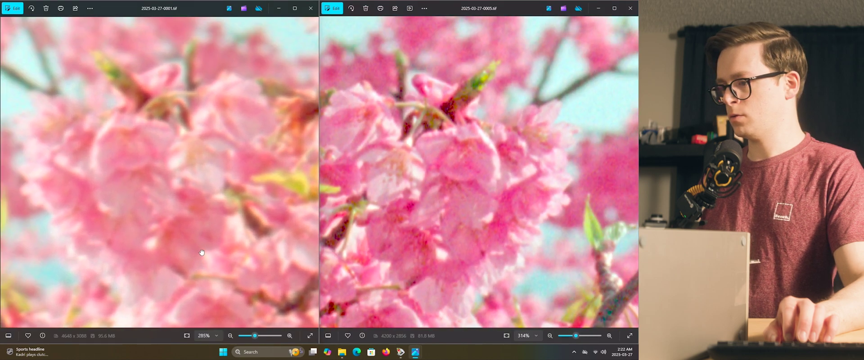
drag(209, 229, 216, 241)
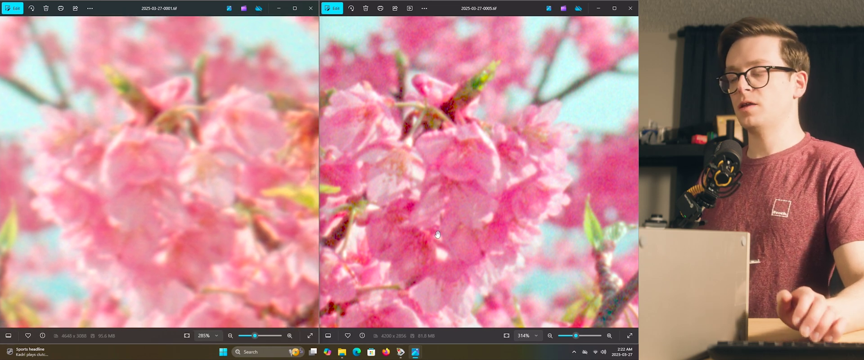
drag(474, 177, 487, 180)
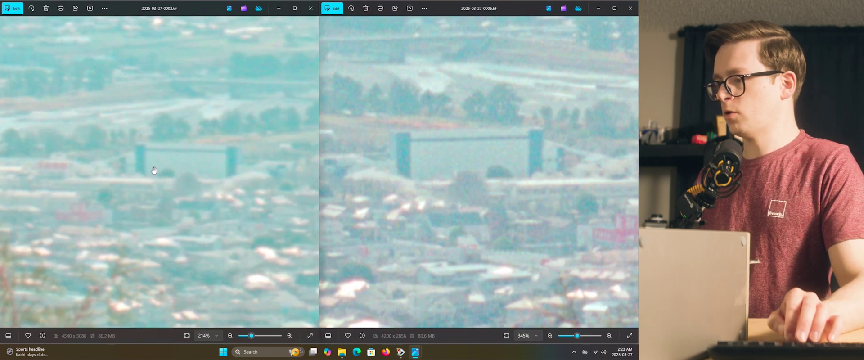
Compare the distant building in scans 2025-03-27-0002.tif and 2025-03-27-0006.tif, and the wooden beam end in 2025-03-27-0003.tif and 2025-03-27-0007.tif
scroll(458, 143, down, 10)
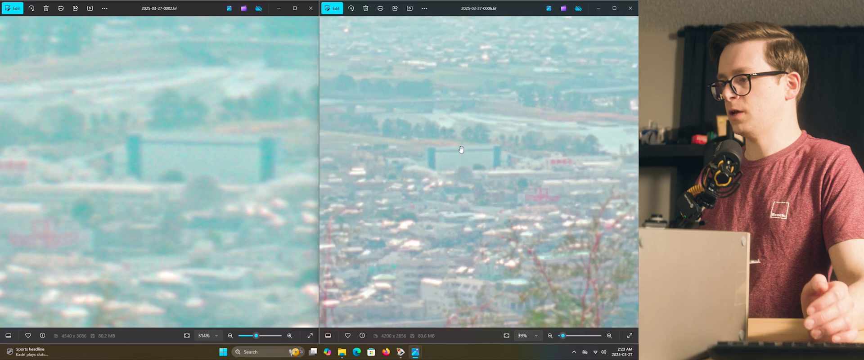
scroll(208, 159, down, 10)
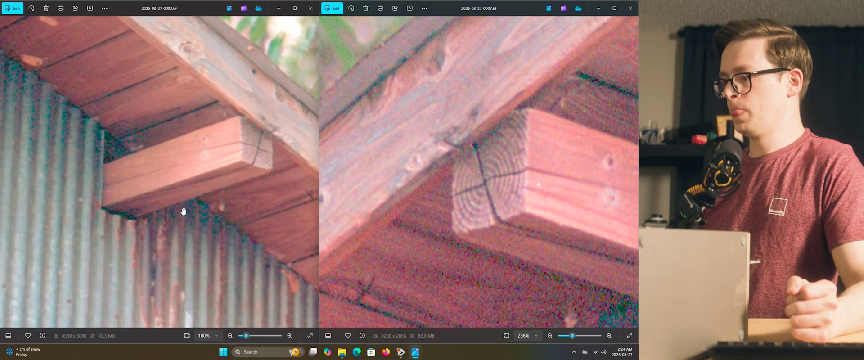
scroll(201, 193, up, 2)
drag(201, 193, 29, 236)
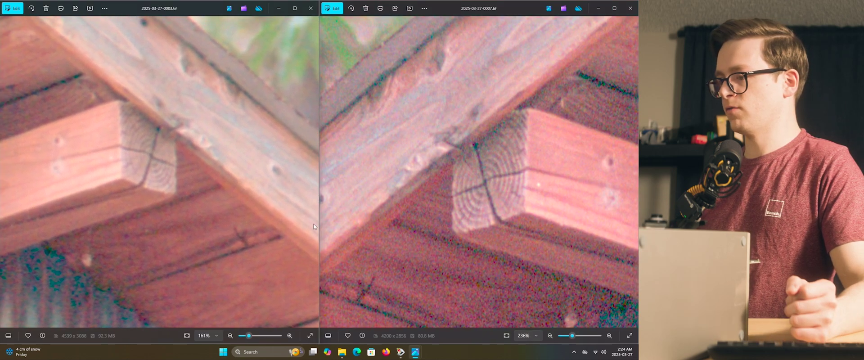
scroll(482, 196, down, 2)
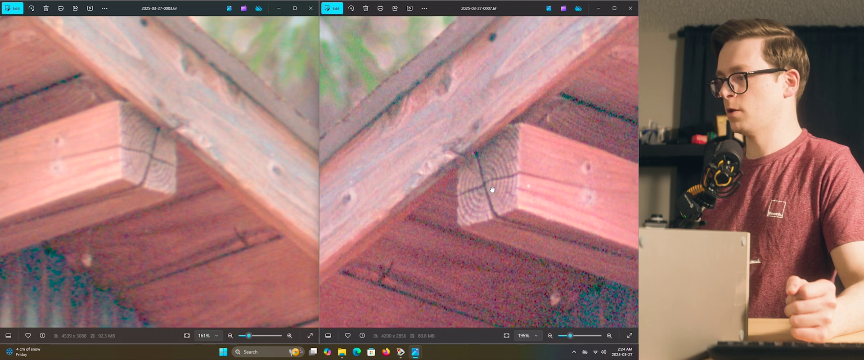
drag(487, 194, 446, 117)
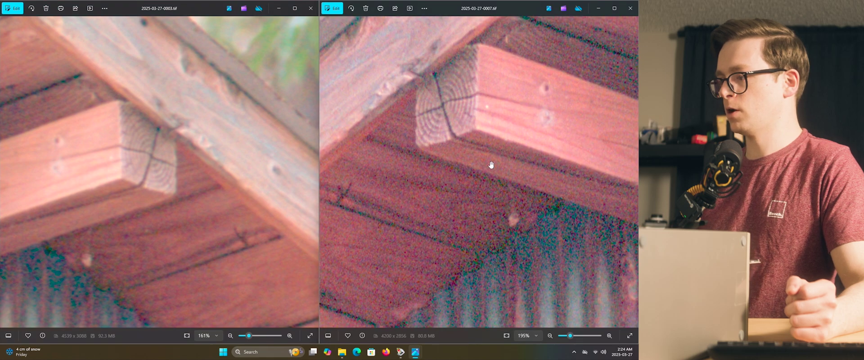
Switch to VueScan to check the number of passes in the input settings, and return to the two beam scans in Photos
click(400, 352)
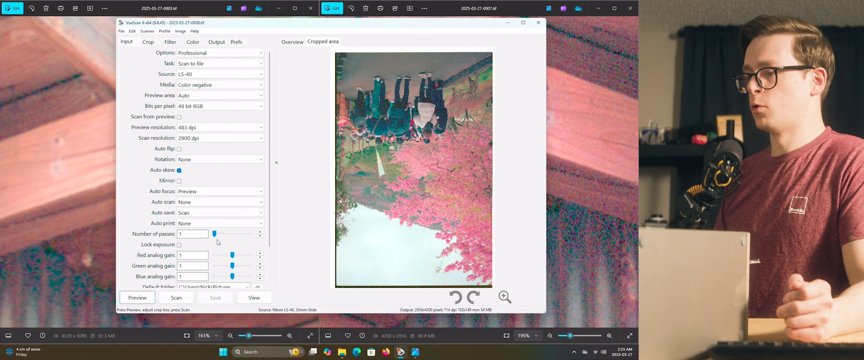
click(42, 175)
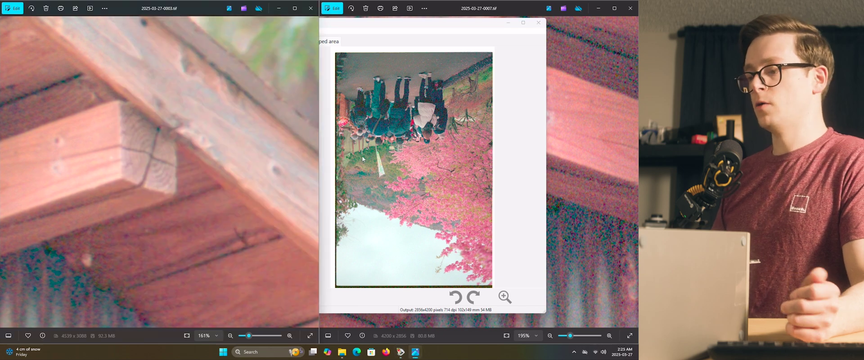
click(563, 129)
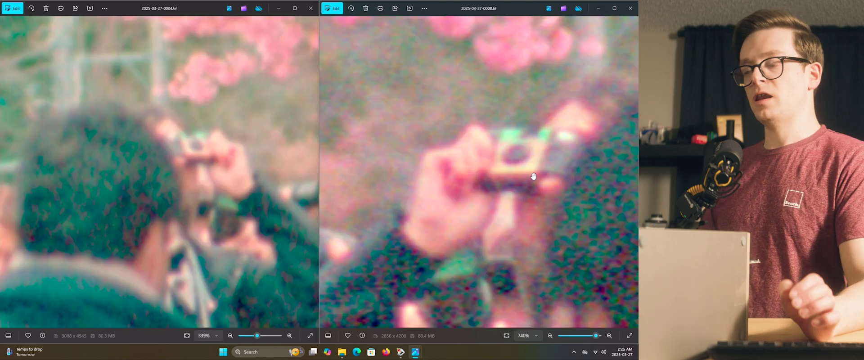
Compare the photographer's hands and the dark coat areas in scans 2025-03-27-0004.tif and 2025-03-27-0008.tif
scroll(554, 158, up, 3)
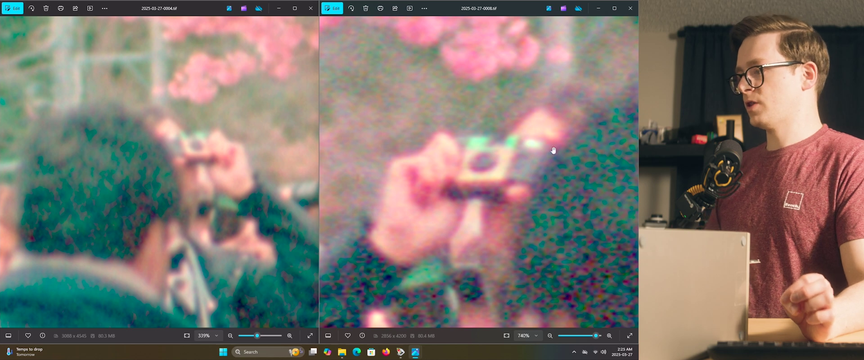
scroll(204, 180, up, 4)
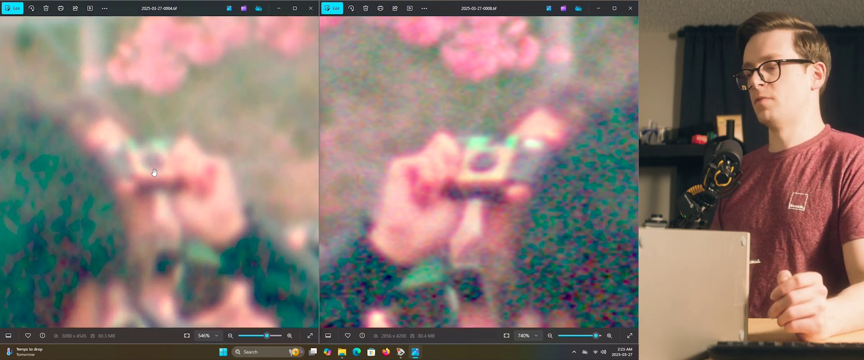
scroll(150, 173, down, 4)
scroll(500, 203, down, 4)
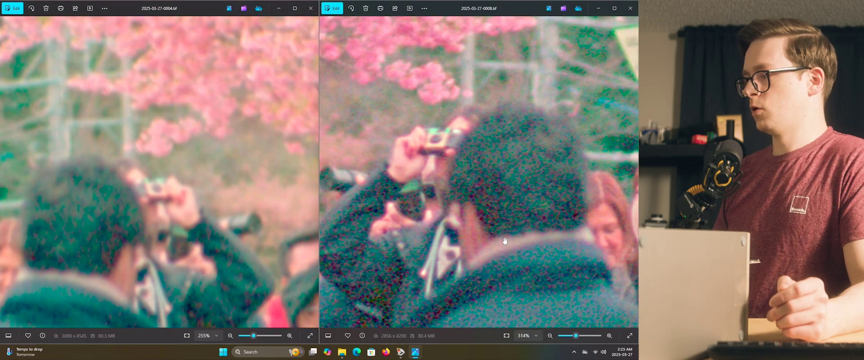